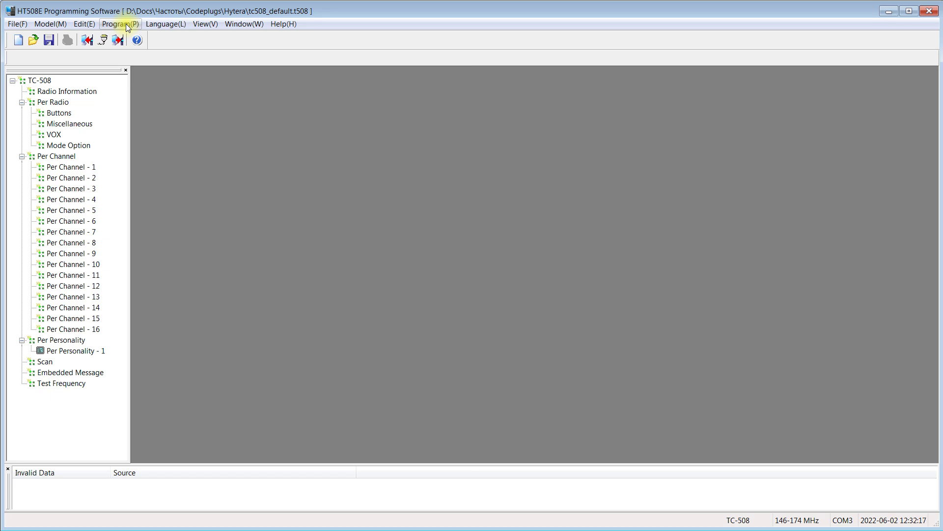
Examine the communication ports available for connecting the radio and leave the port selection without applying a change.
click(128, 27)
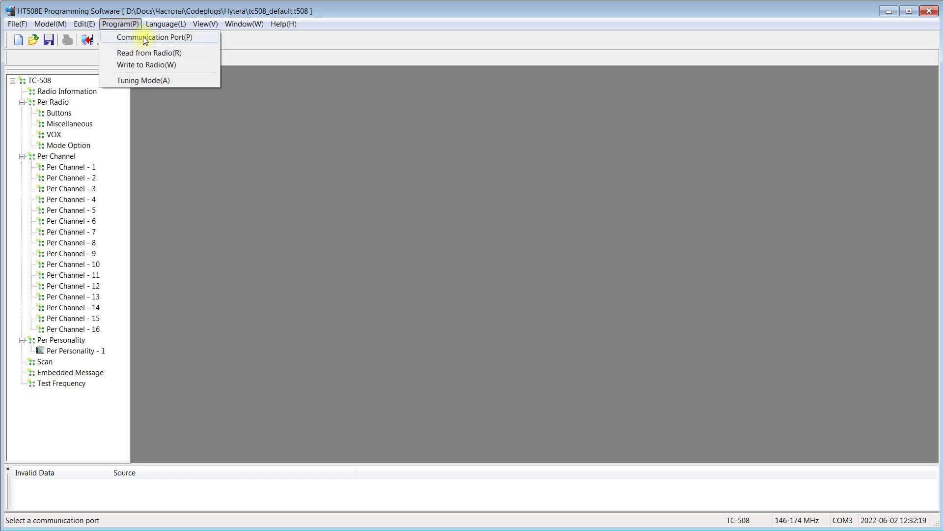
click(260, 208)
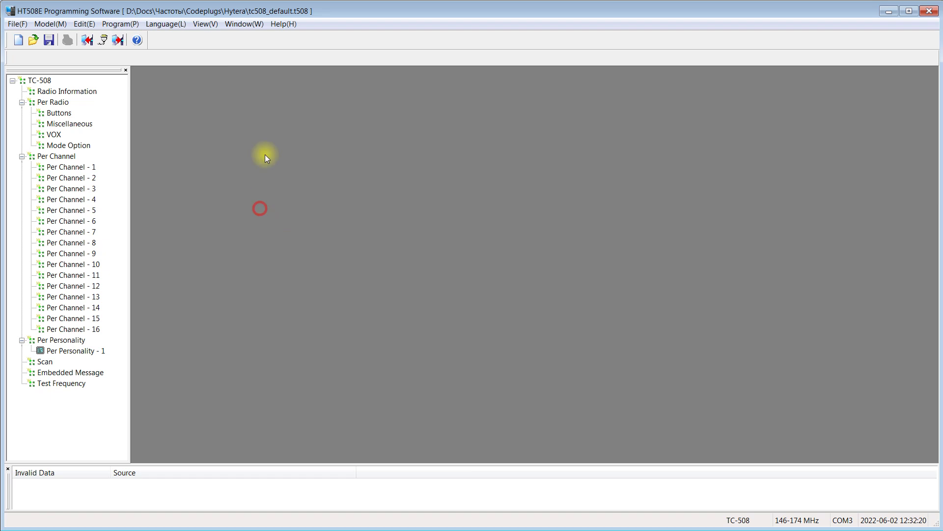
click(103, 42)
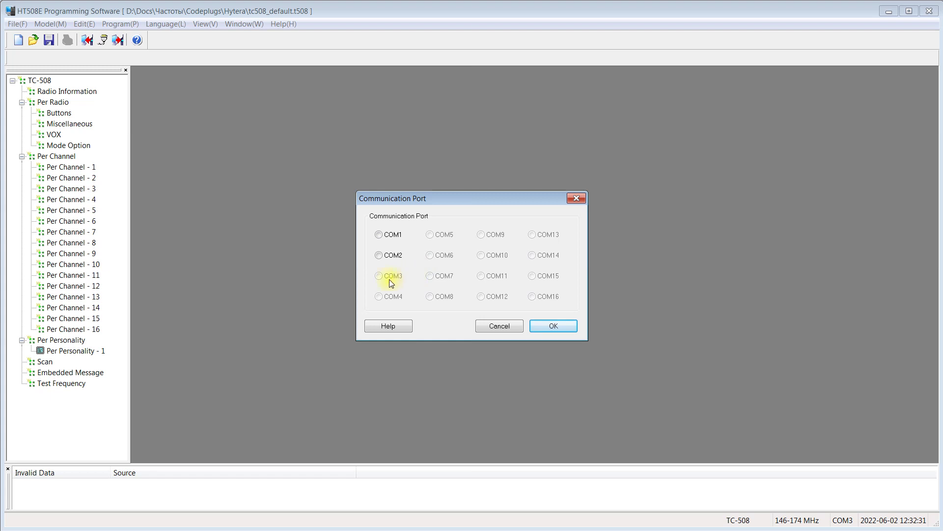
click(380, 236)
click(504, 329)
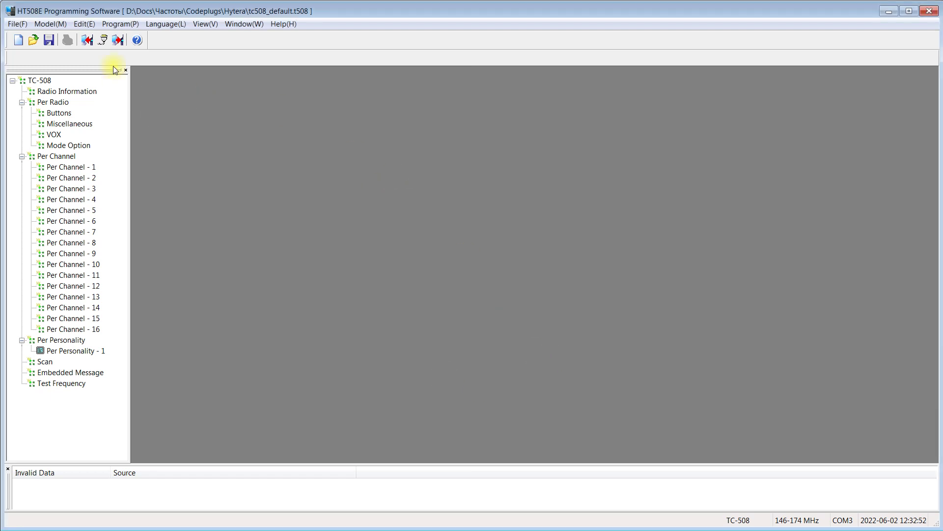
View the radio information, including the model name, frequency range and firmware version, and close it.
click(129, 25)
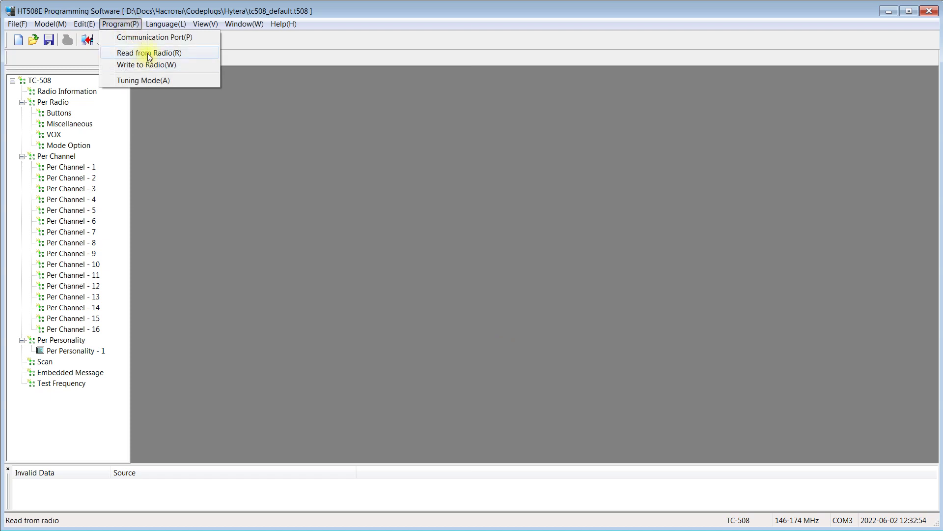
click(58, 93)
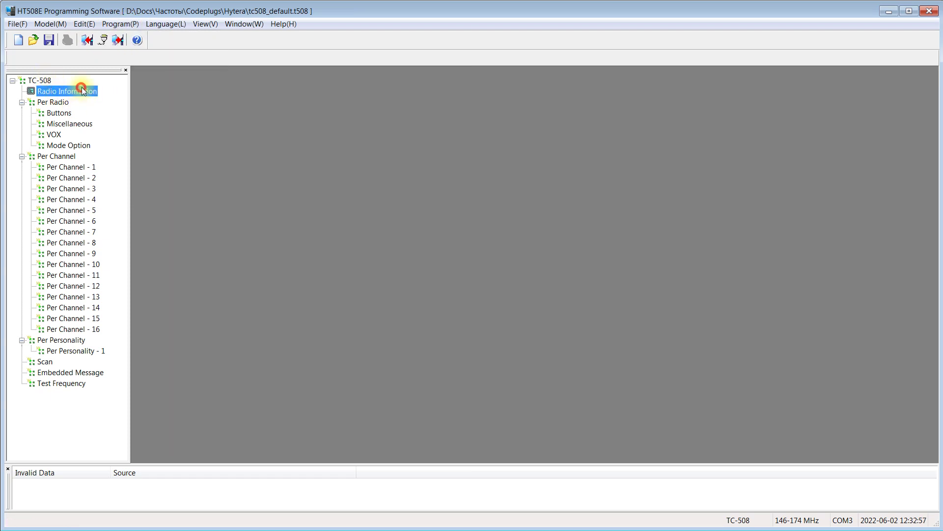
double_click(74, 93)
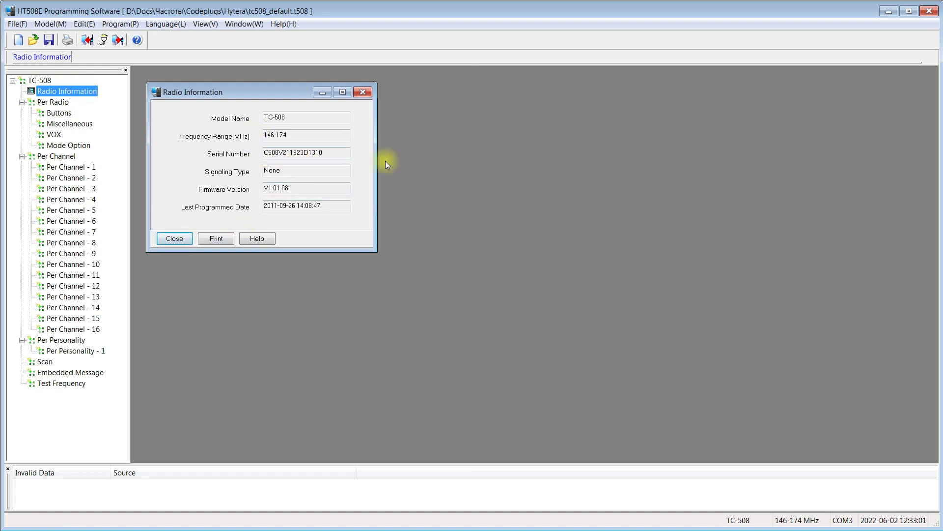
click(176, 238)
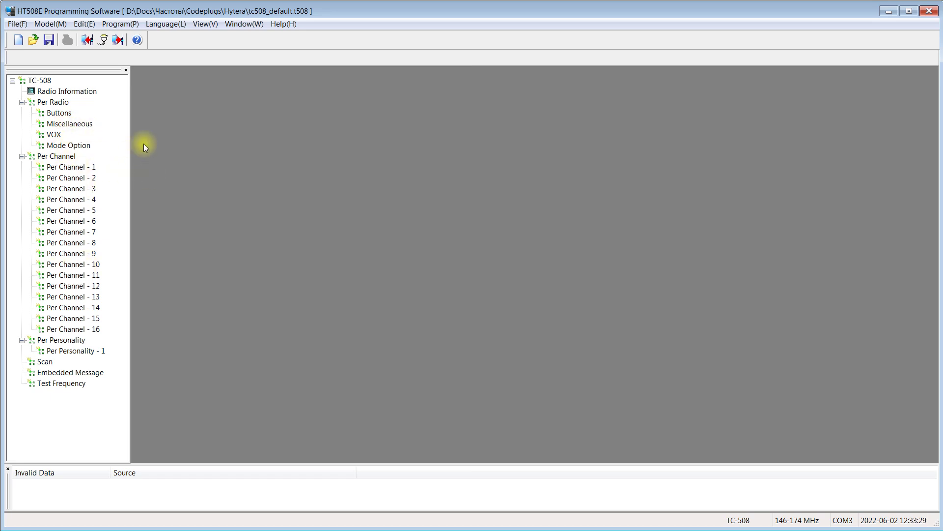
Review the SK1 short-press functions and assign Battery Strength Indicator to SK1(Long) in the radio's button settings.
click(60, 115)
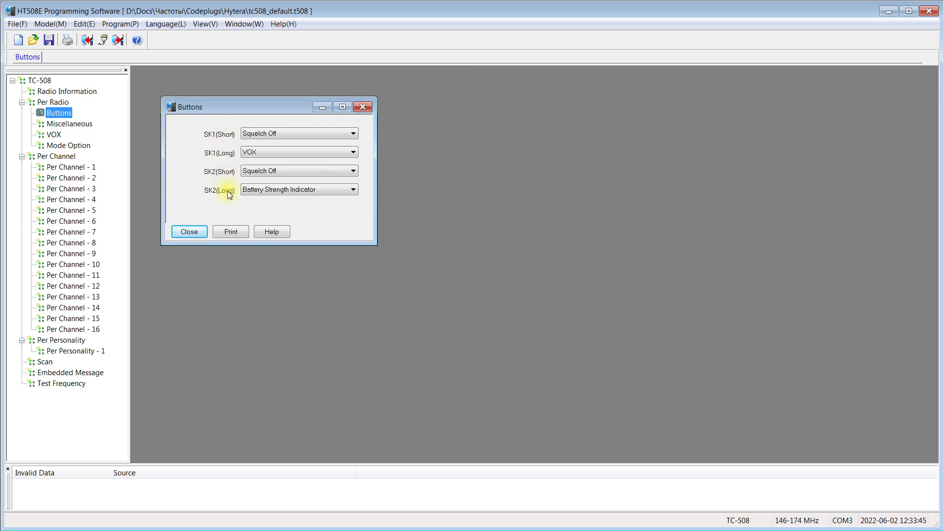
click(282, 131)
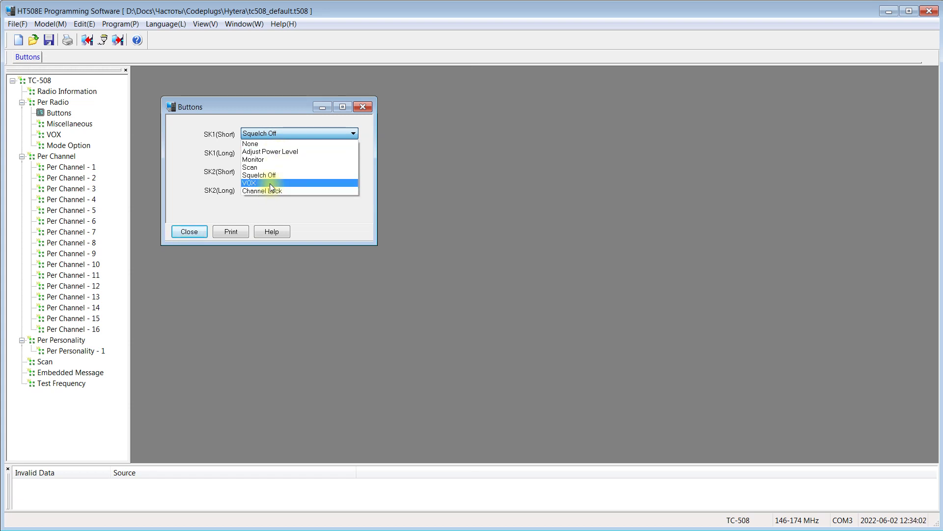
click(289, 120)
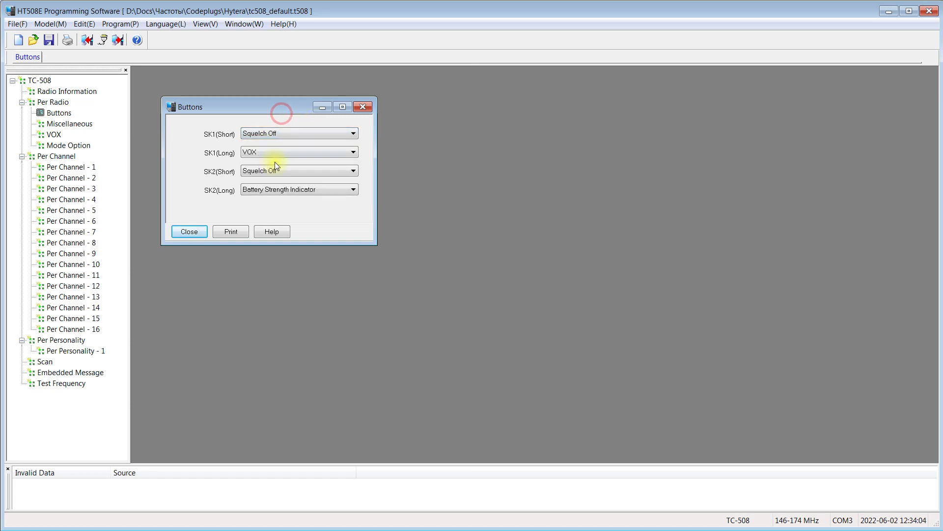
click(273, 152)
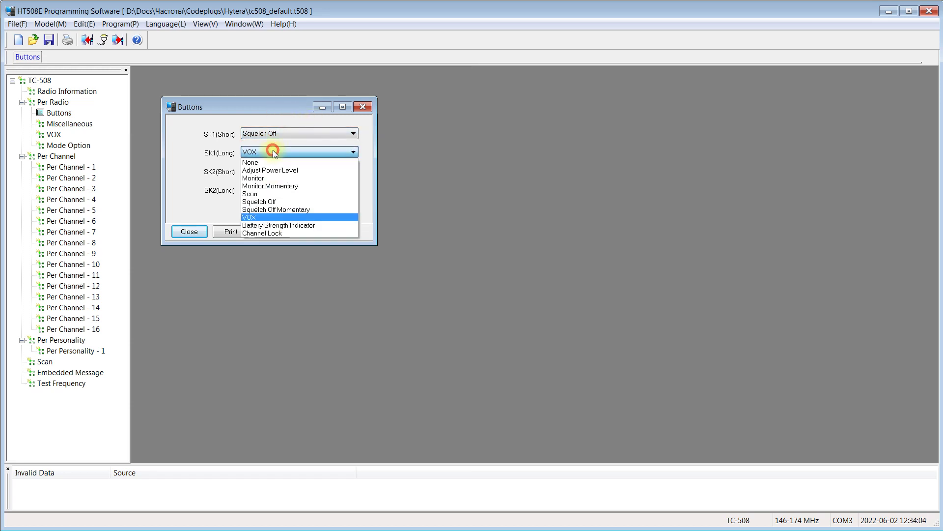
click(283, 226)
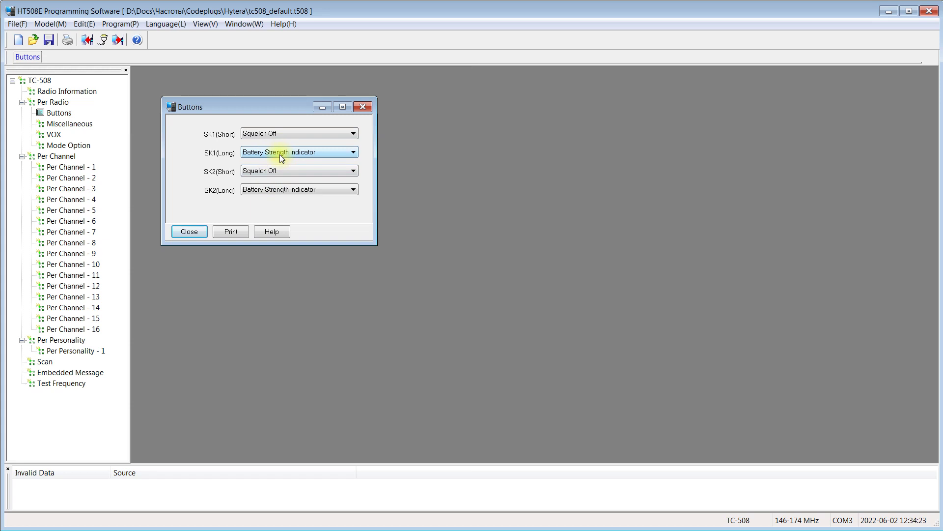
click(198, 233)
Set the Carrier Squelch Level to Tight in the radio's Miscellaneous settings and check the Low Battery Alert Gap Time options.
click(68, 123)
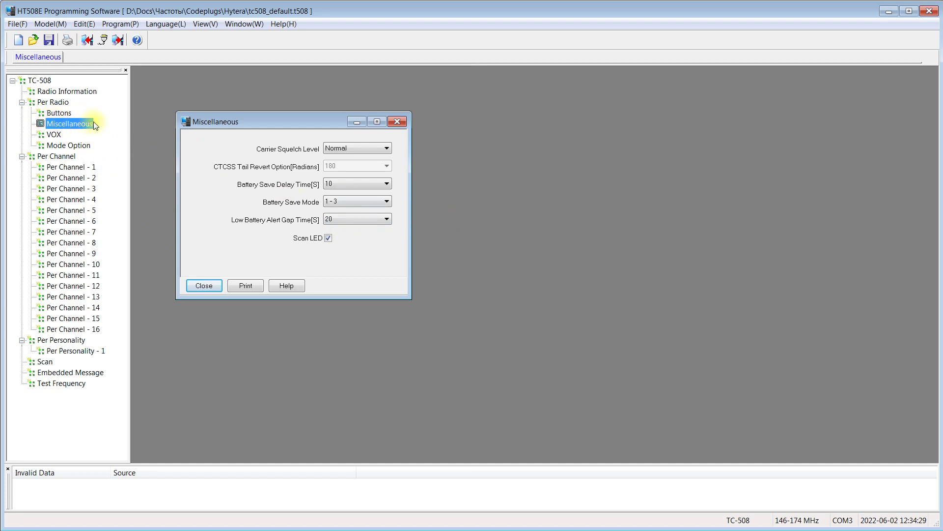
click(360, 147)
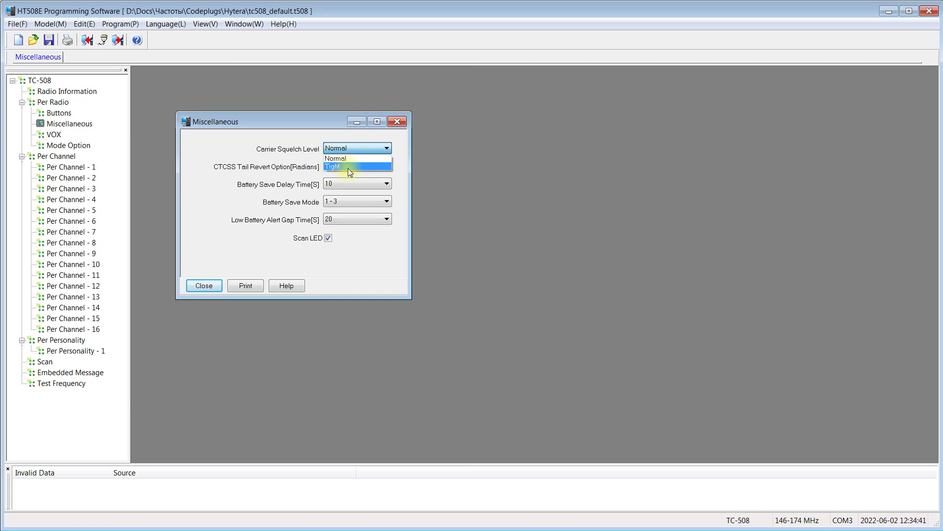
click(348, 168)
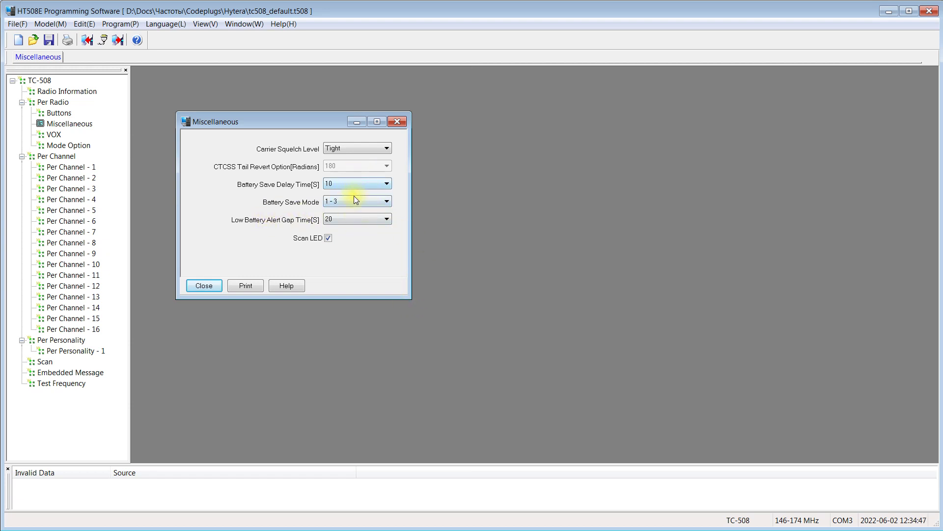
click(363, 220)
click(364, 221)
click(211, 287)
Review the VOX gain level and delay time choices and the radio's Mode Option settings, closing both windows.
click(54, 135)
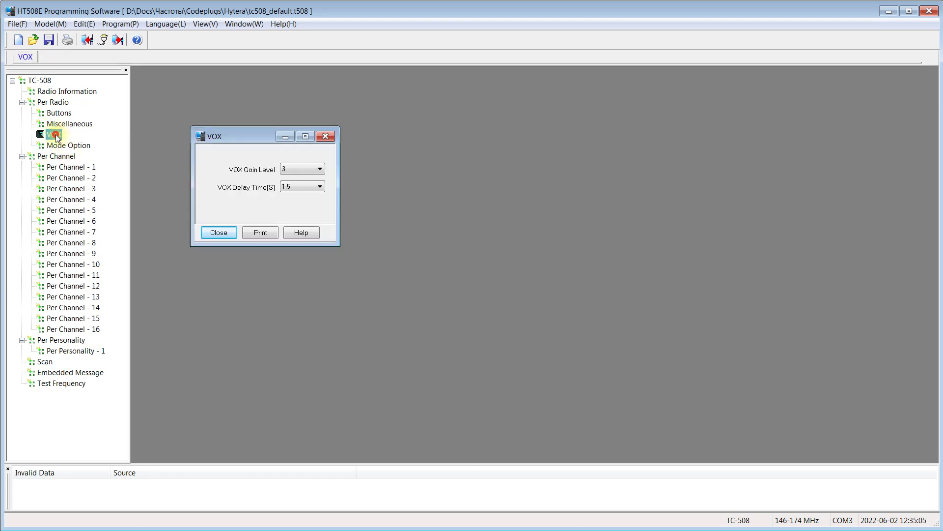
click(320, 170)
click(320, 170)
click(310, 187)
click(311, 186)
click(219, 233)
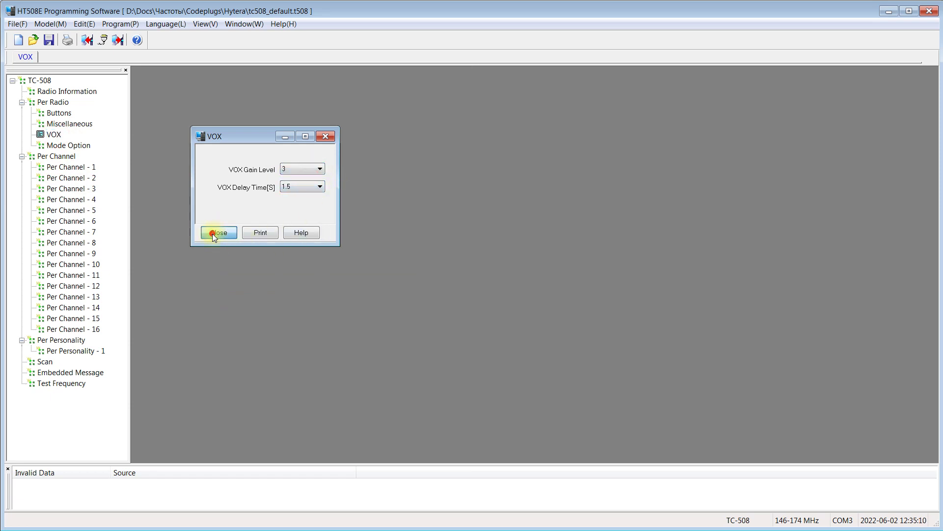
click(69, 145)
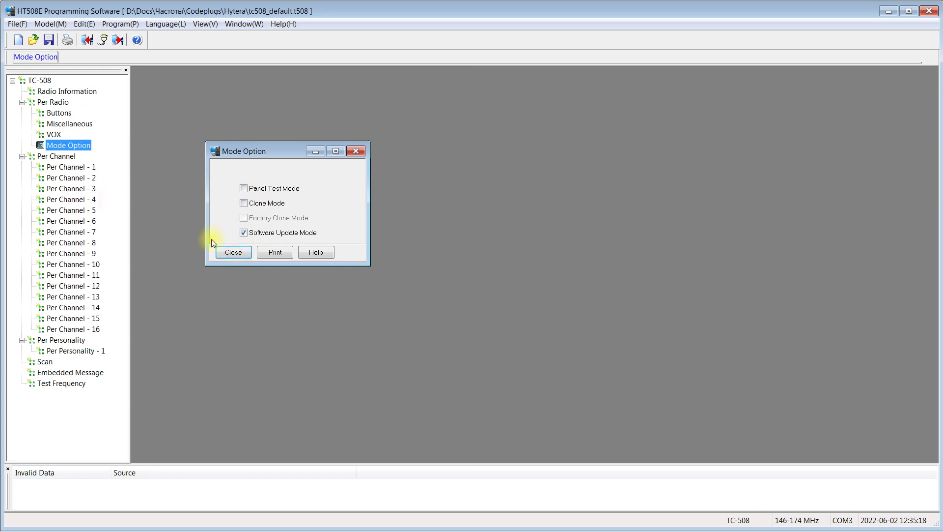
click(232, 252)
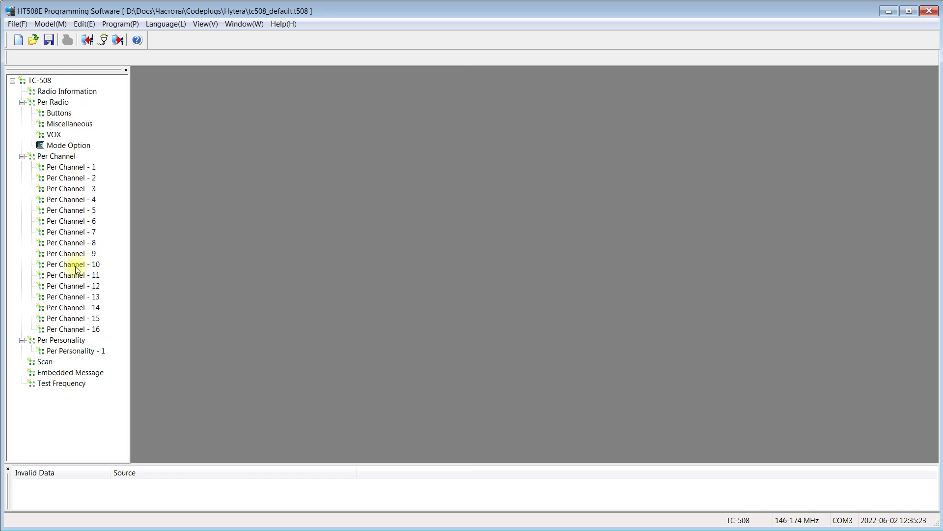
Open the basic settings of channel 1 and check its Channel Spacing and Power Level choices.
click(63, 156)
double_click(63, 156)
double_click(63, 156)
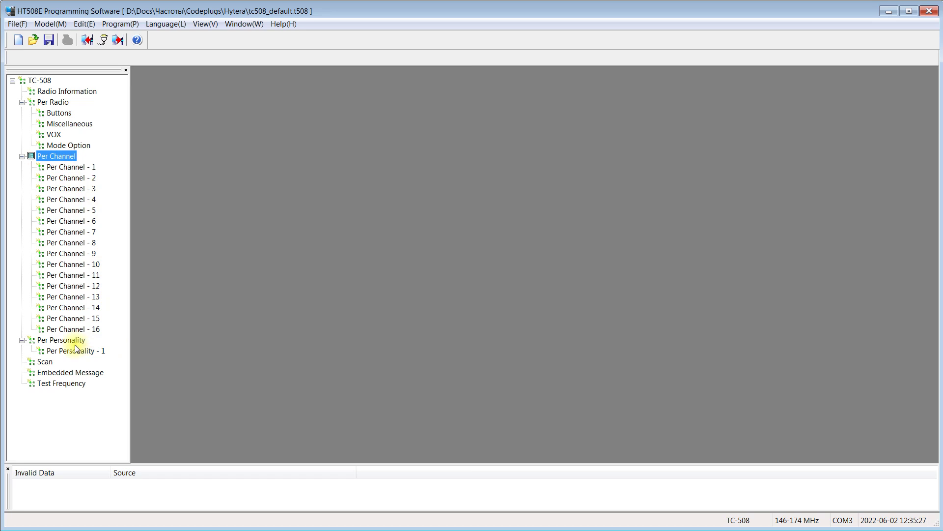
click(75, 168)
double_click(75, 168)
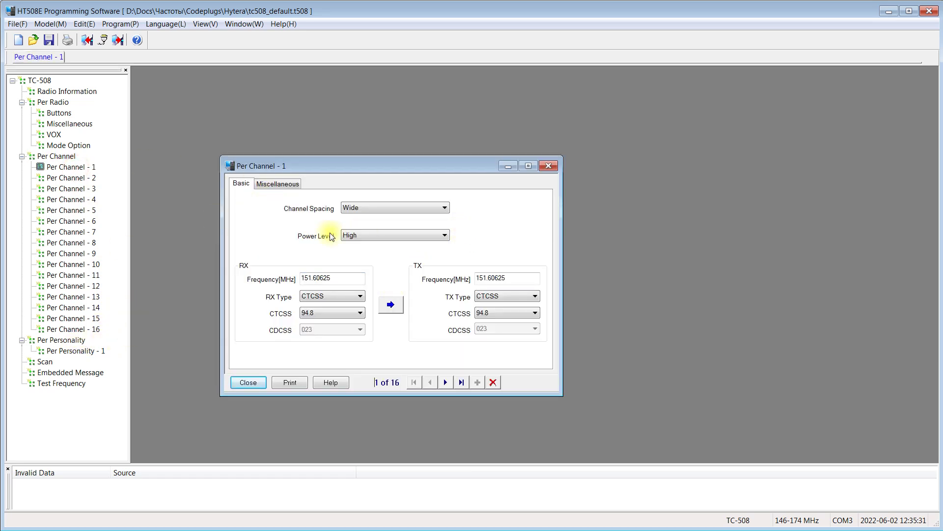
click(361, 208)
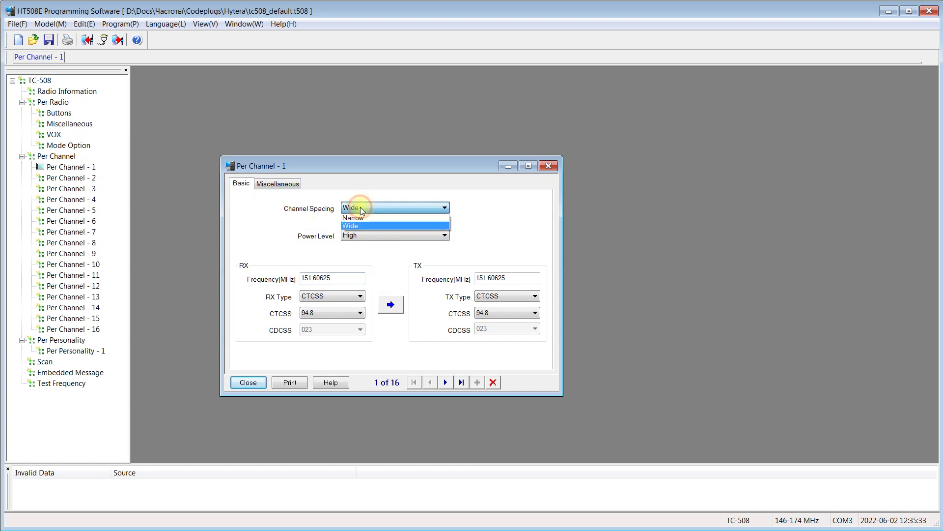
click(361, 207)
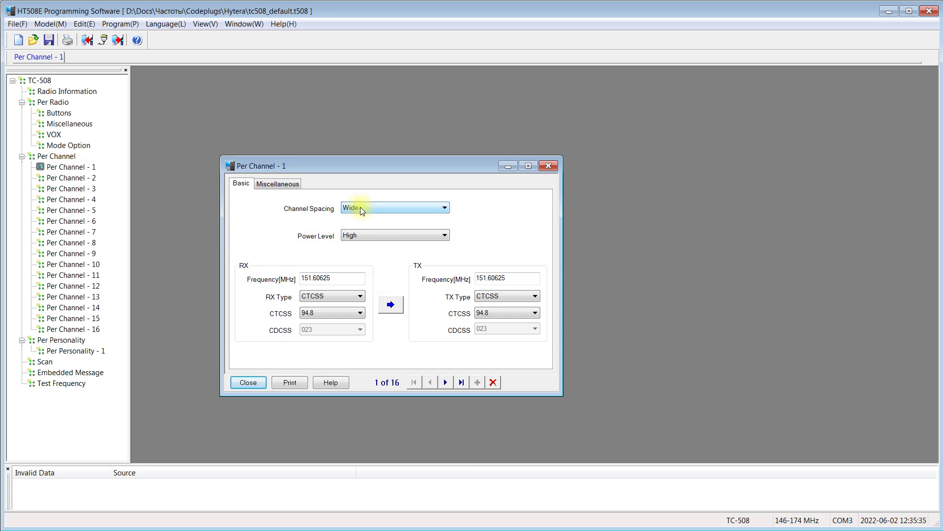
click(361, 207)
click(360, 207)
click(364, 235)
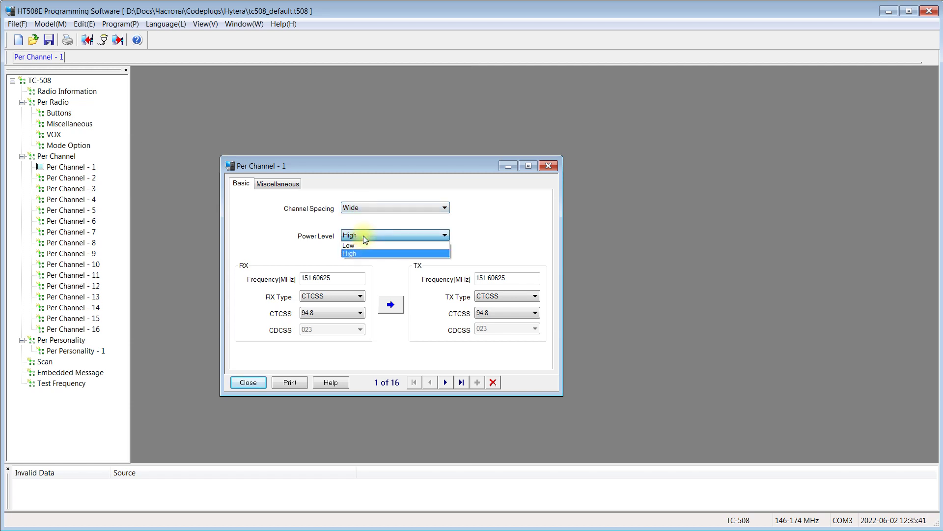
click(364, 235)
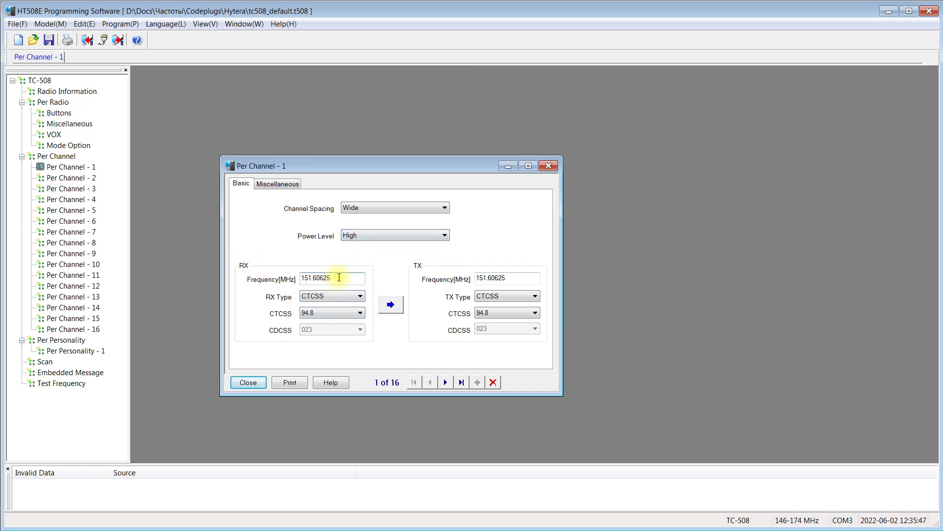
Check channel 1's RX Type and CTCSS choices and copy the receive settings to the transmit side.
click(340, 295)
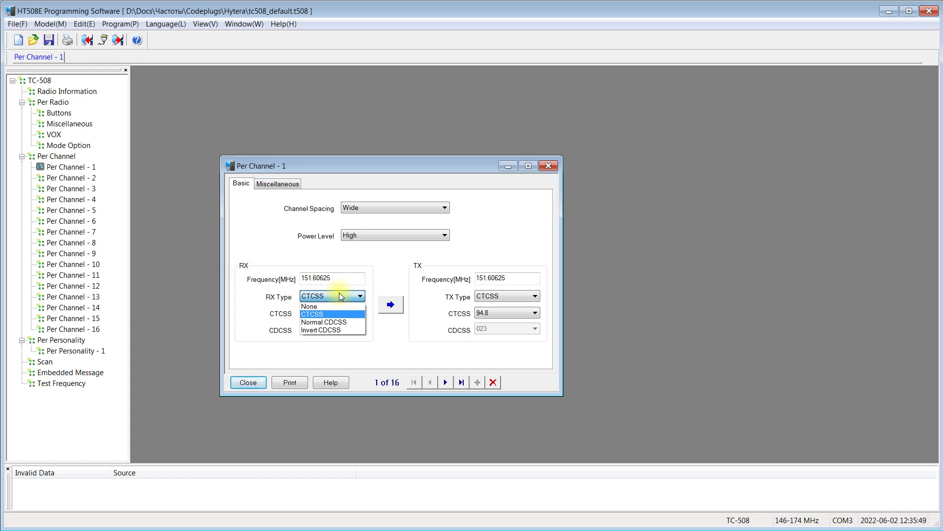
click(341, 295)
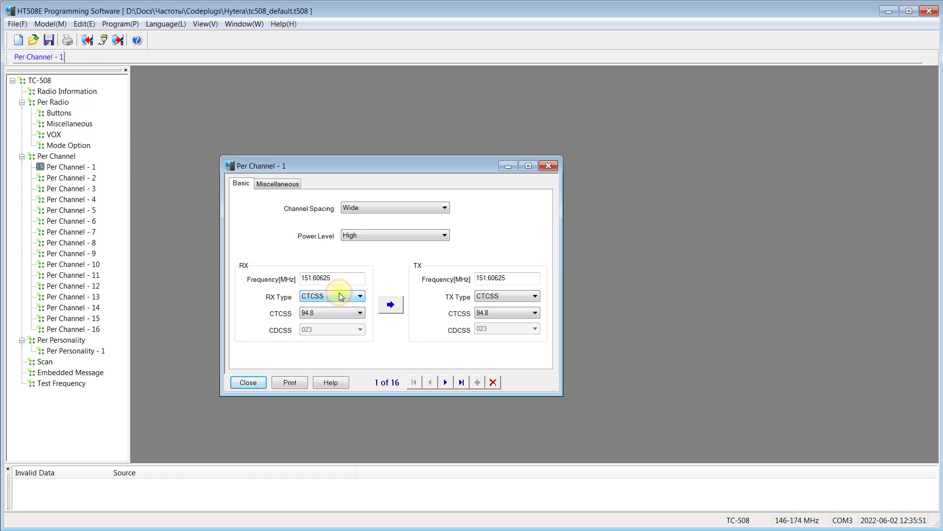
click(323, 313)
click(324, 314)
click(394, 304)
click(391, 305)
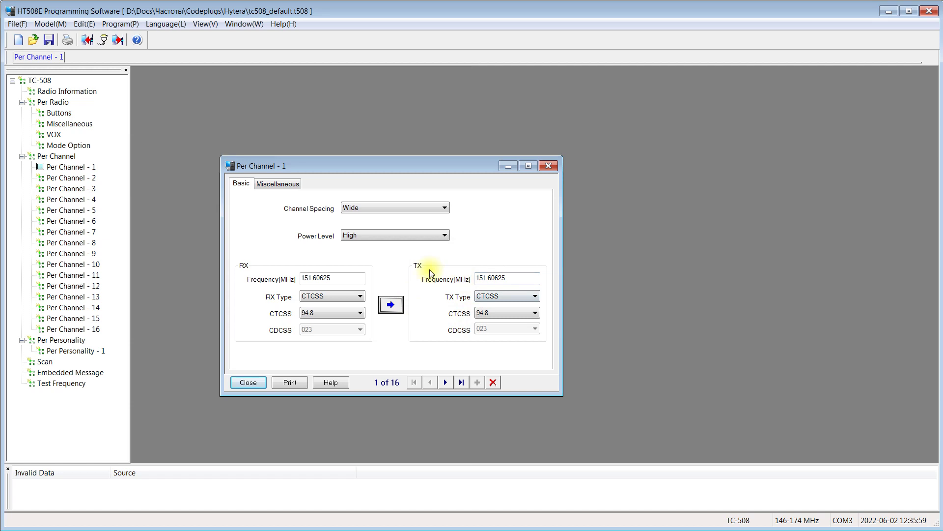
double_click(511, 277)
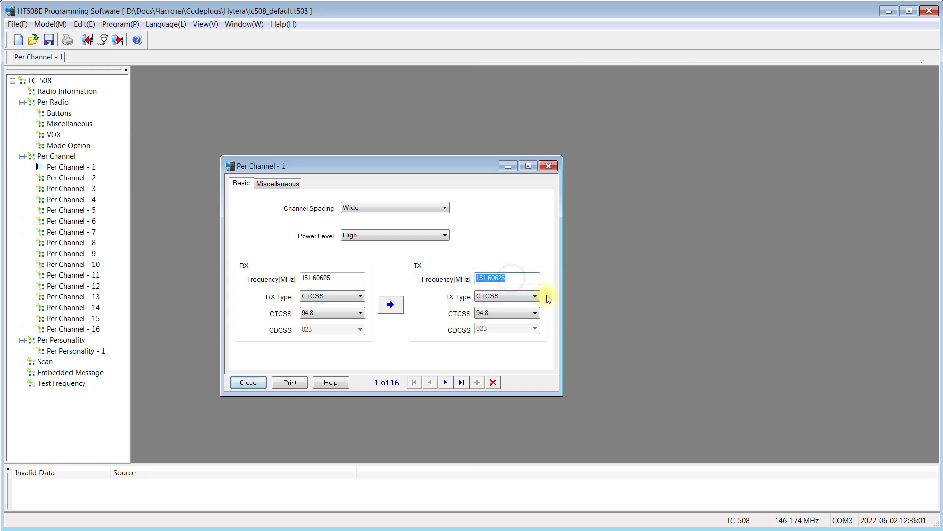
click(489, 278)
Review channel 1's Personality List and Auto Start Scan options, return to its basic settings and close the channel.
click(279, 184)
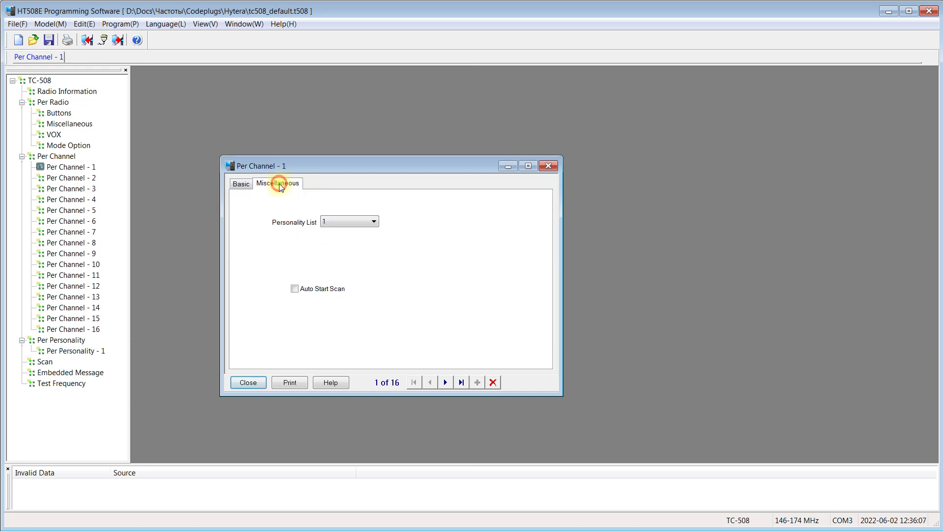
click(365, 221)
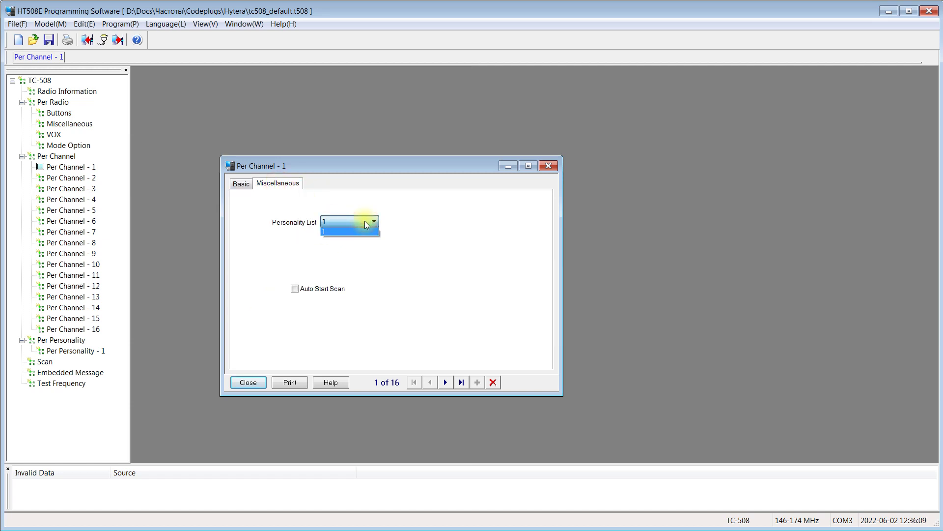
click(364, 220)
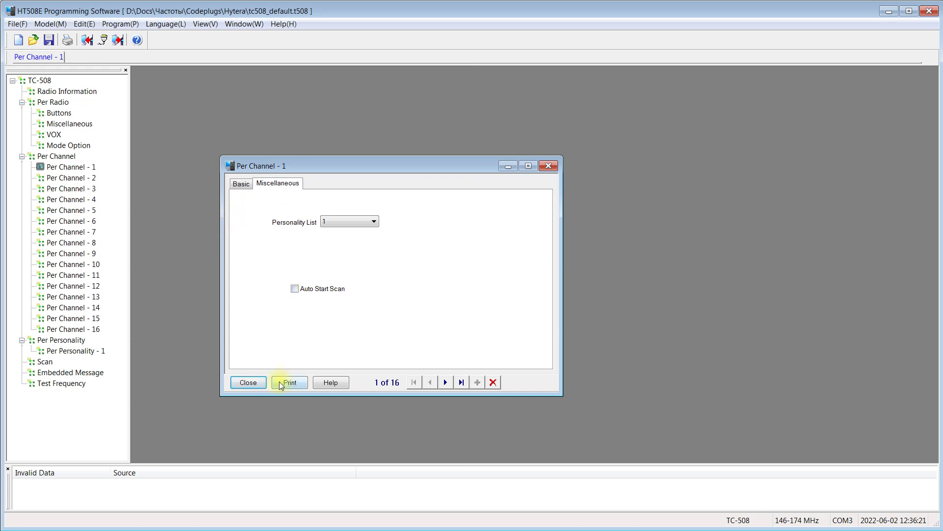
click(242, 183)
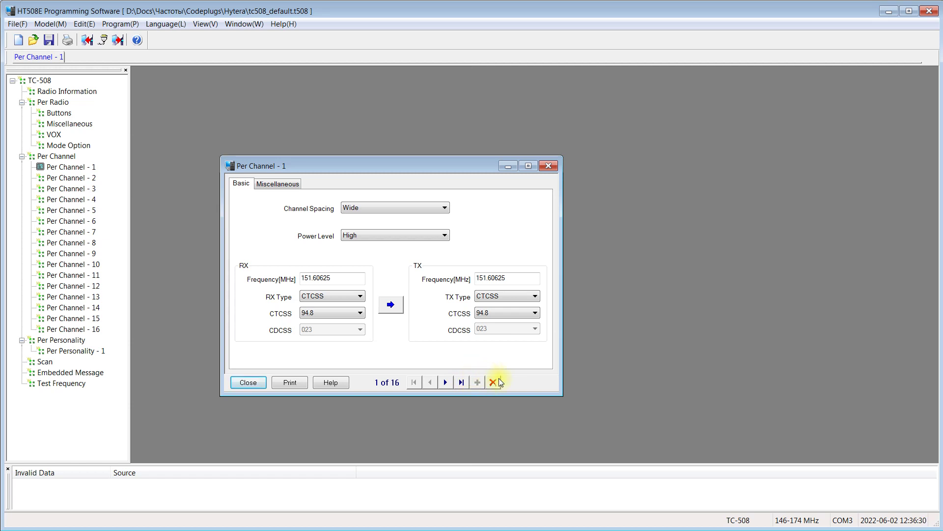
click(248, 382)
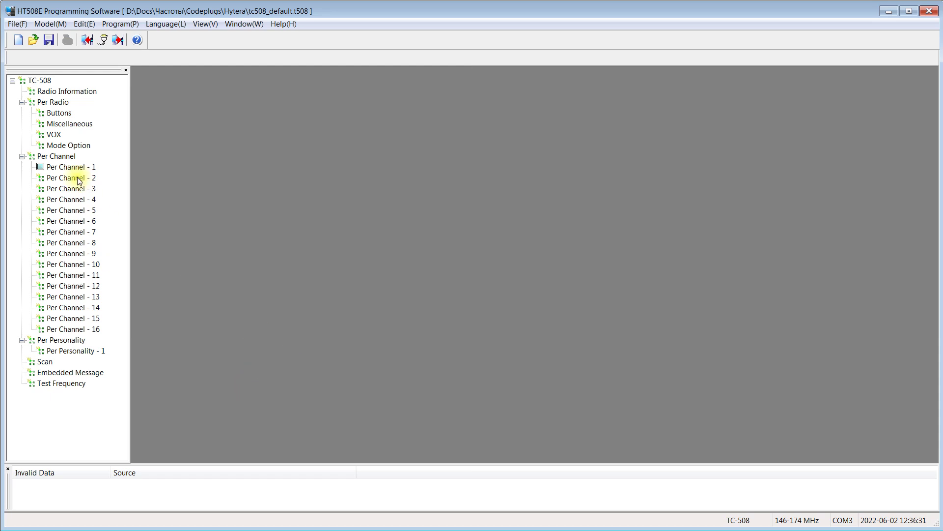
Review the basic settings of channels 2 and 6 and the TX/RX settings of Personality 1, closing each window.
double_click(55, 178)
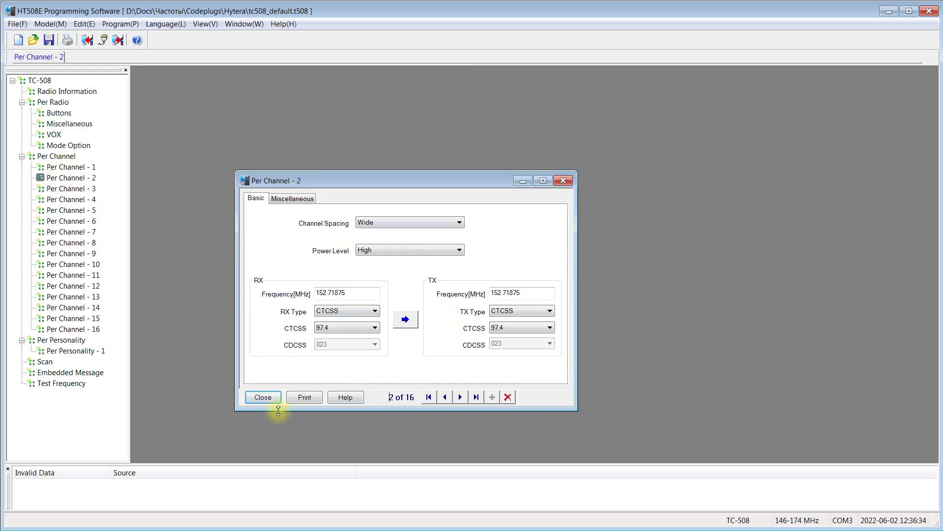
click(263, 397)
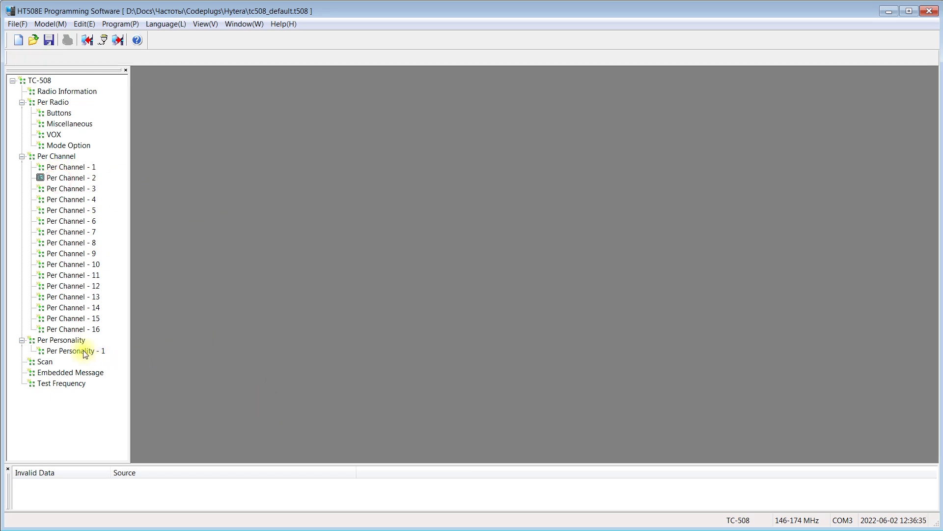
double_click(84, 351)
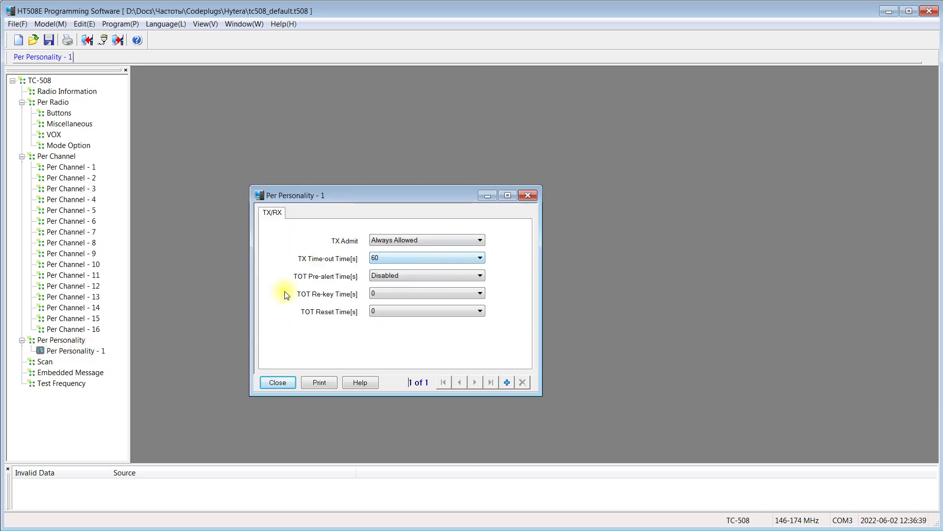
click(278, 383)
double_click(54, 221)
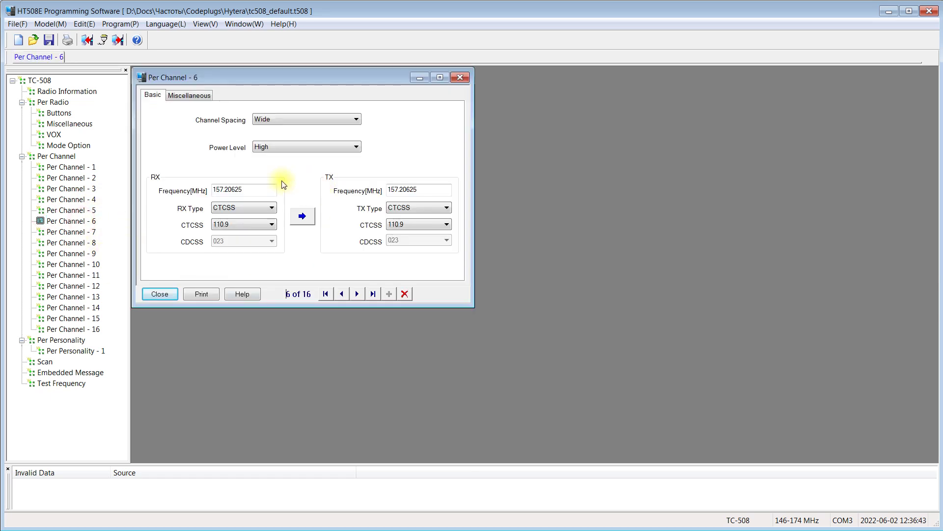
click(166, 298)
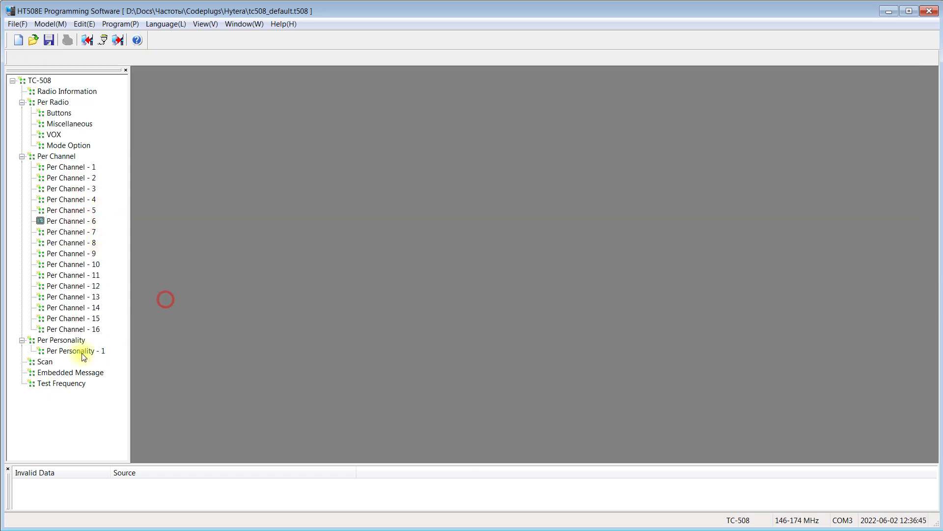
double_click(69, 351)
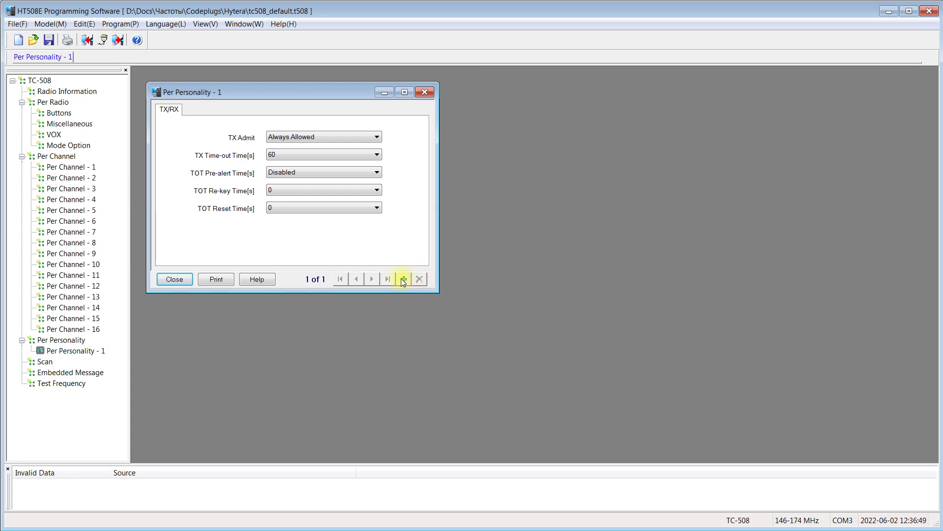
click(175, 279)
Open Personality 1, check its TX Admit choices and set TX Admit to Channel Free.
double_click(90, 351)
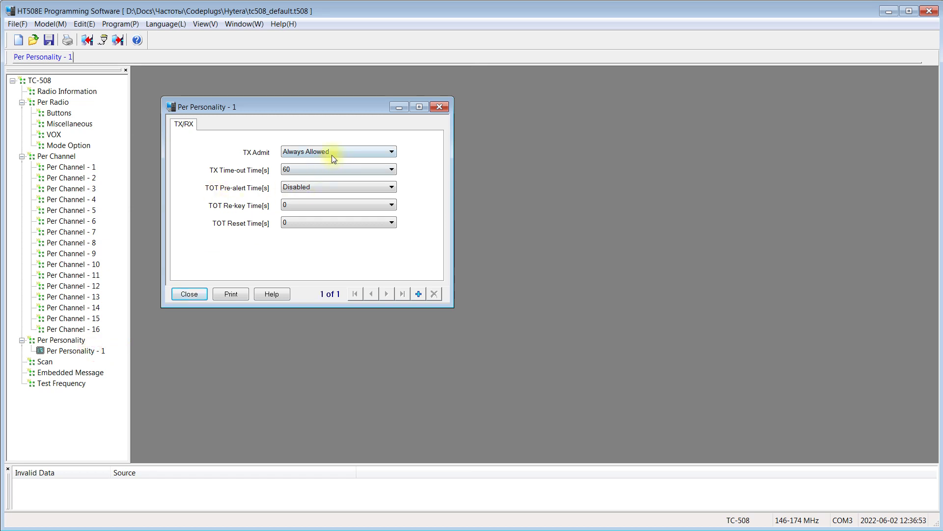
click(329, 145)
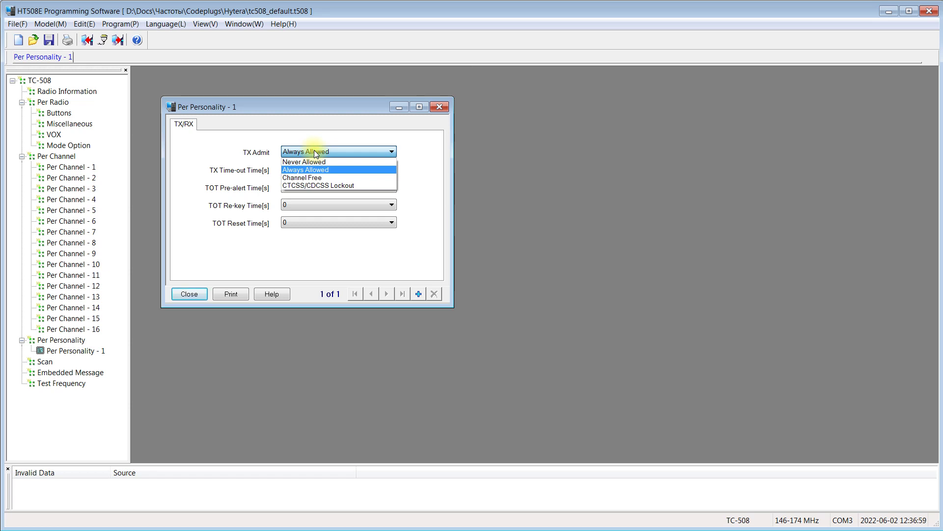
click(317, 152)
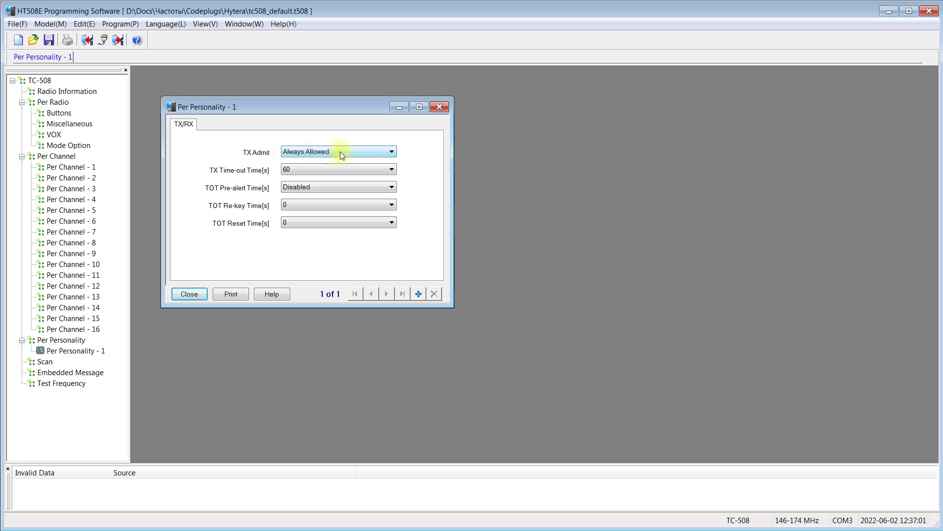
click(337, 152)
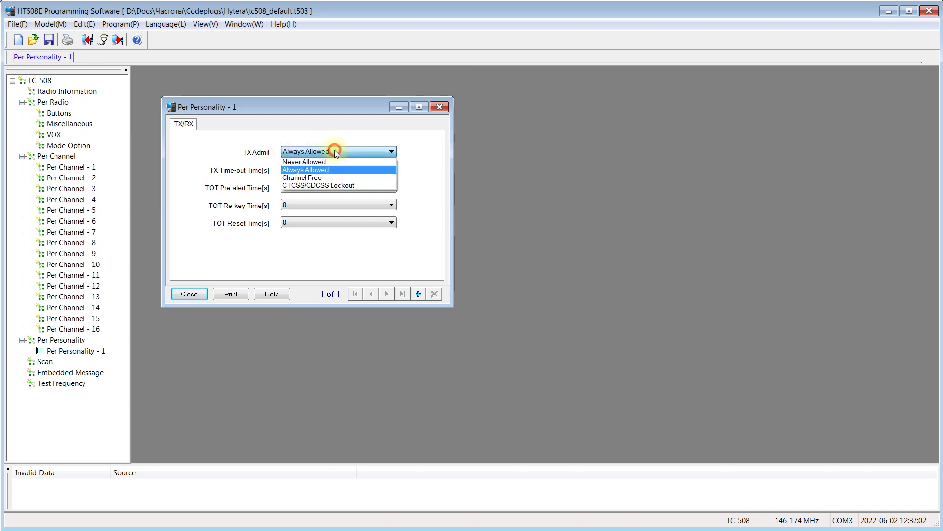
click(315, 179)
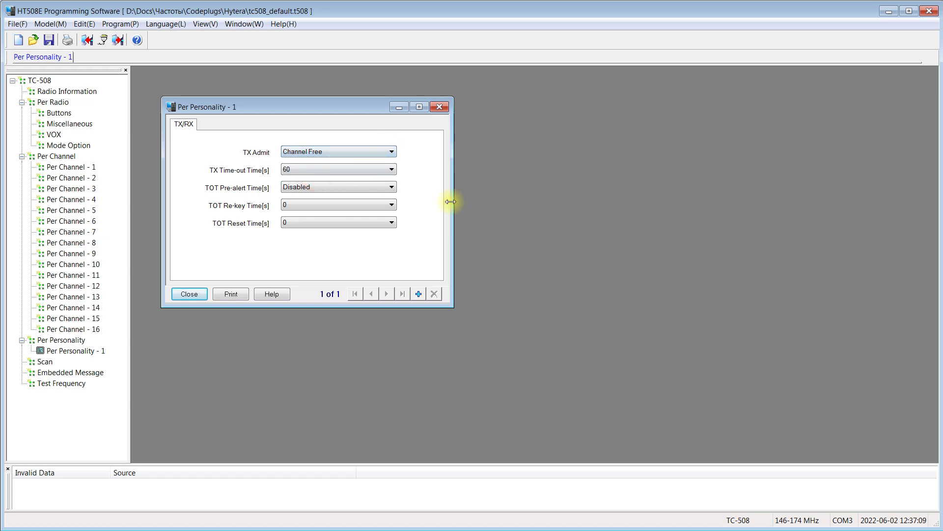
Review the TX Time-out Time choices of Personality 1 and close its window.
click(304, 169)
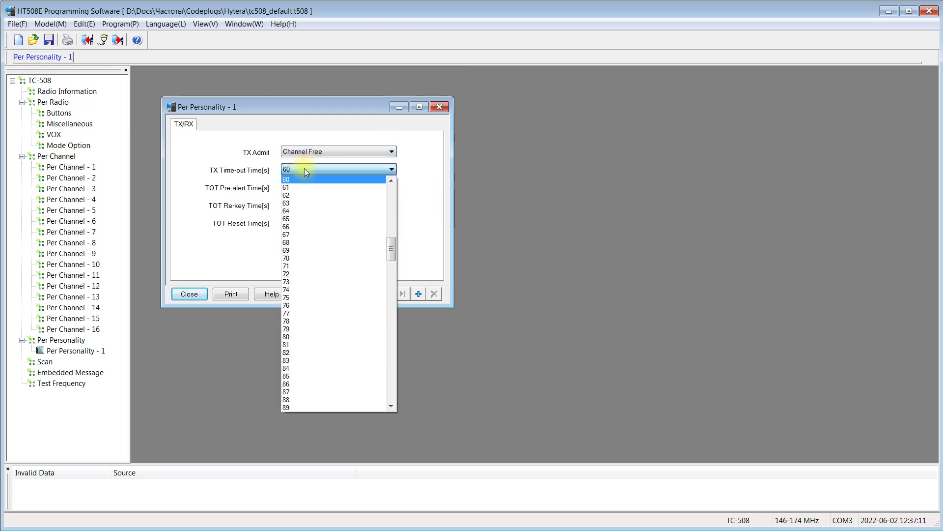
click(305, 169)
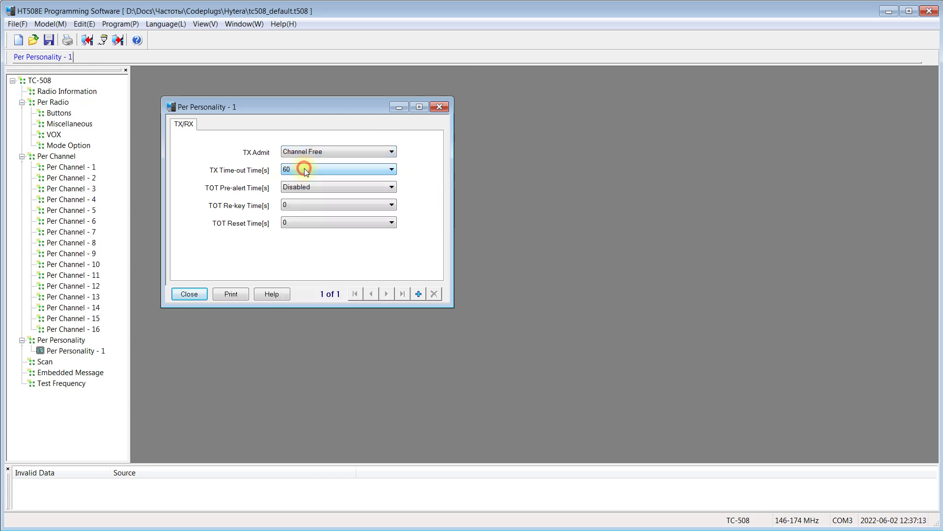
click(305, 169)
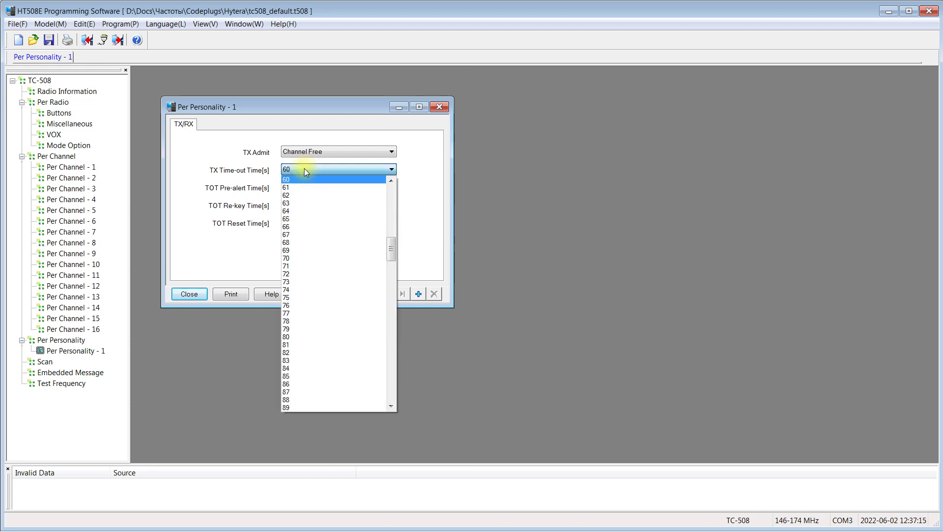
click(305, 170)
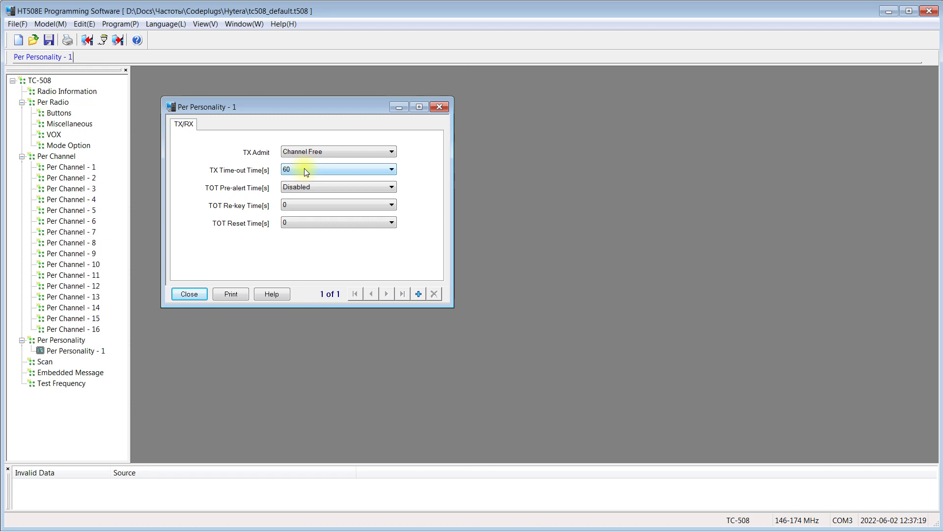
click(183, 294)
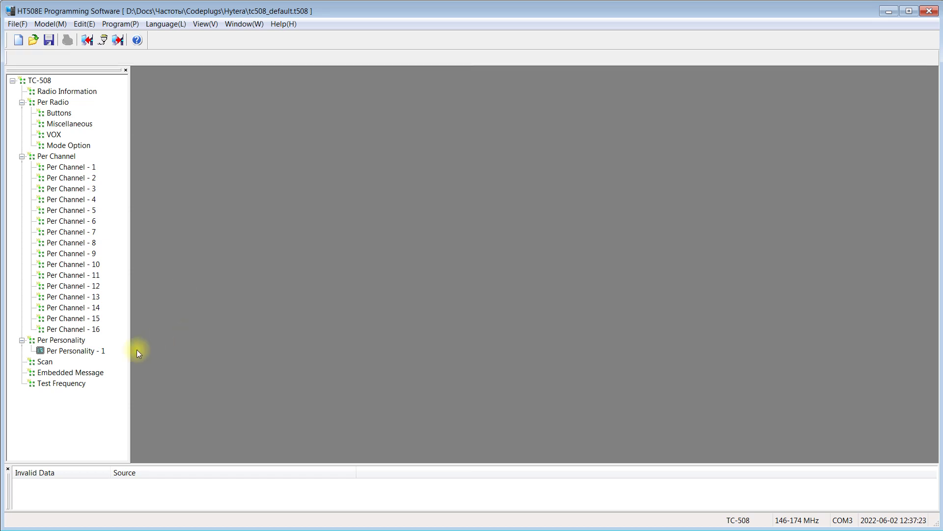
Review the Scan configuration, the scan channel list and the choices for its number of entries, closing the window.
double_click(43, 362)
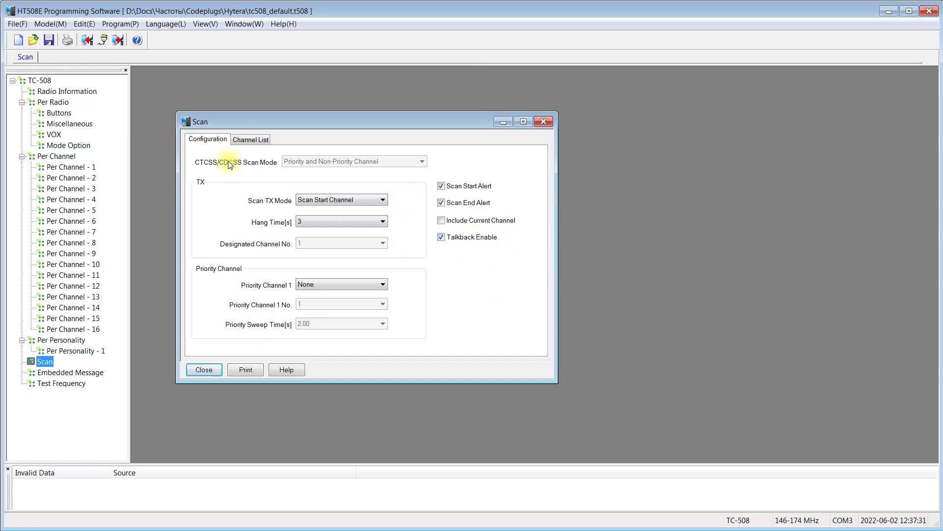
click(250, 140)
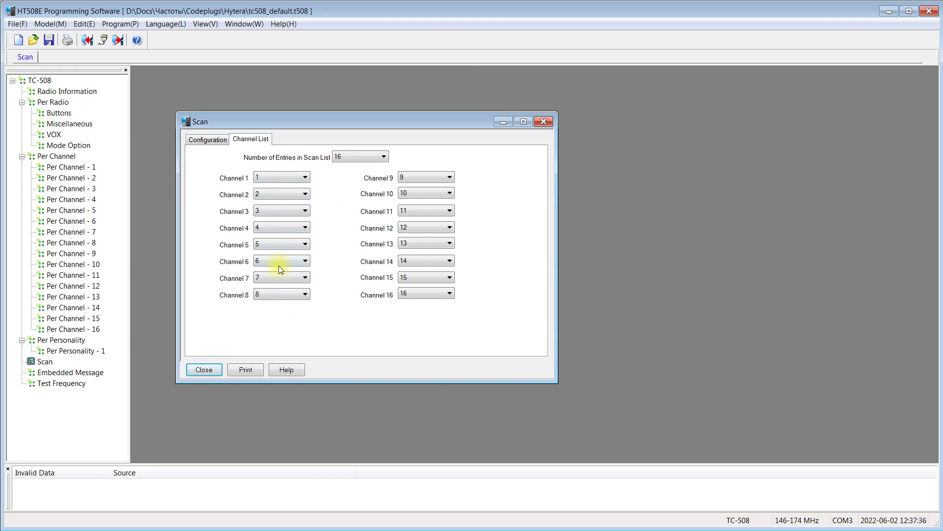
click(362, 155)
click(361, 155)
click(203, 370)
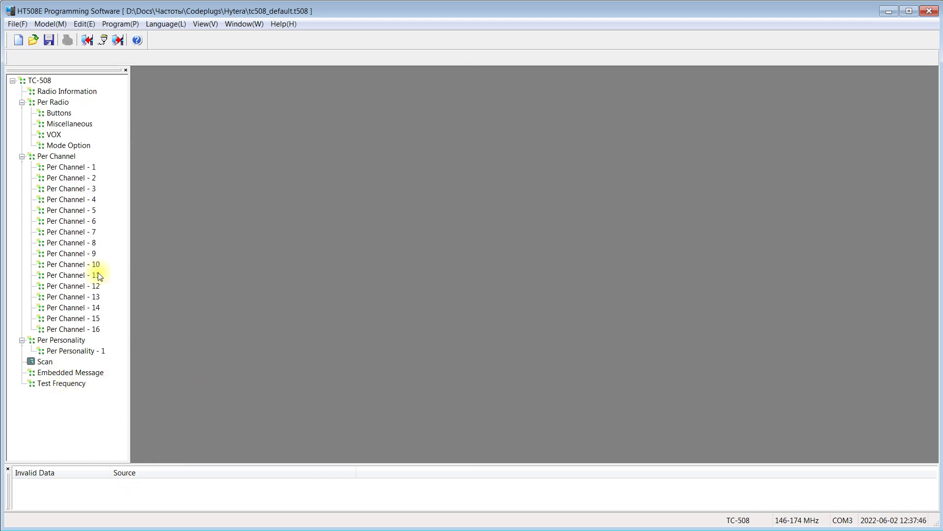
double_click(69, 167)
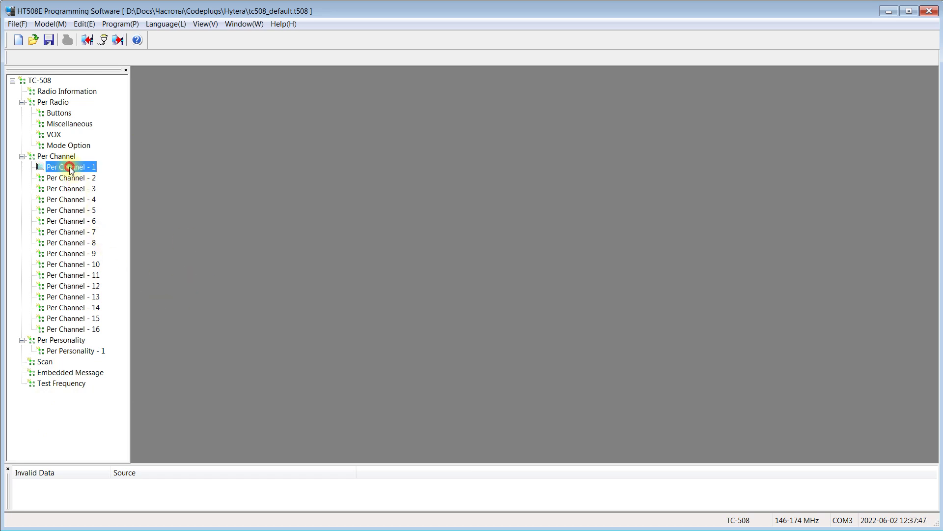
click(218, 353)
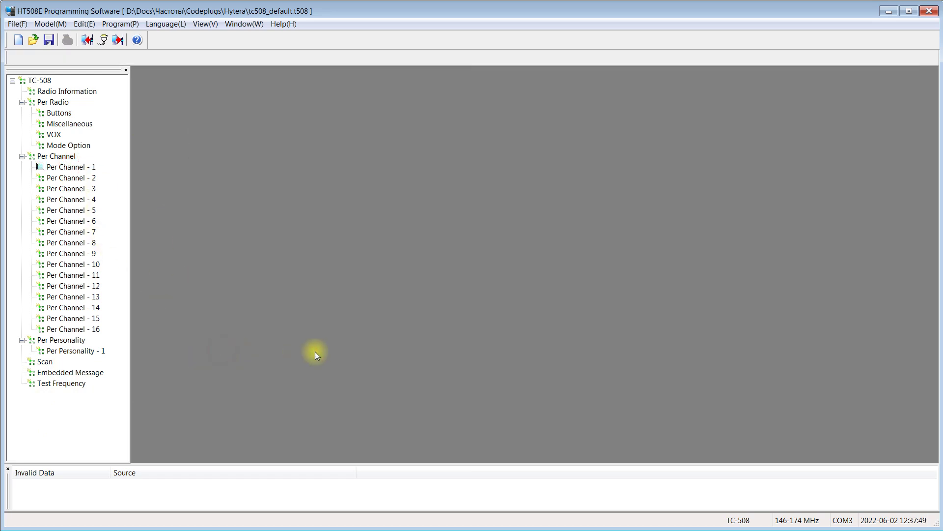
click(120, 25)
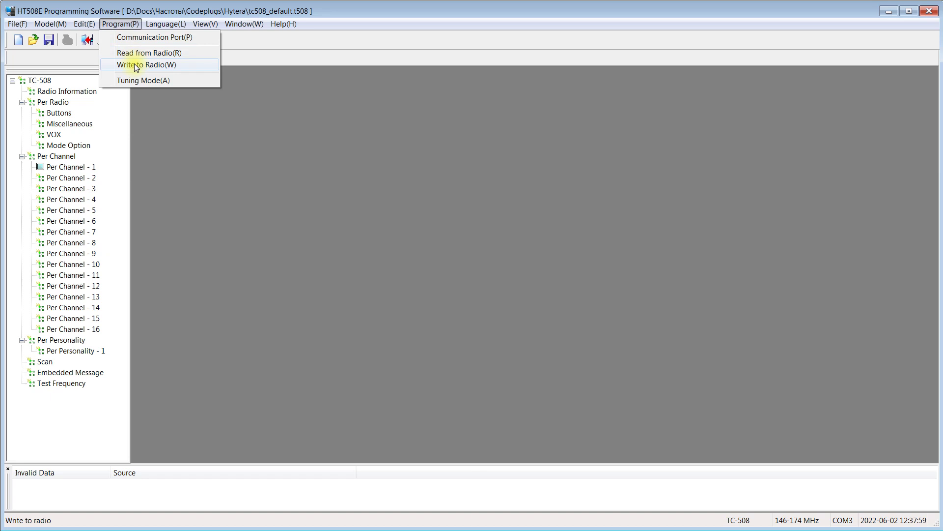
click(283, 47)
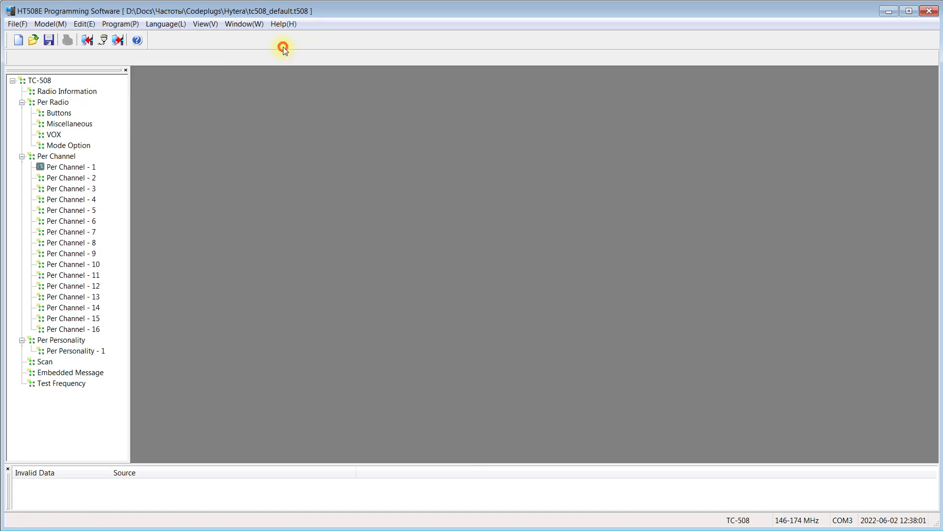